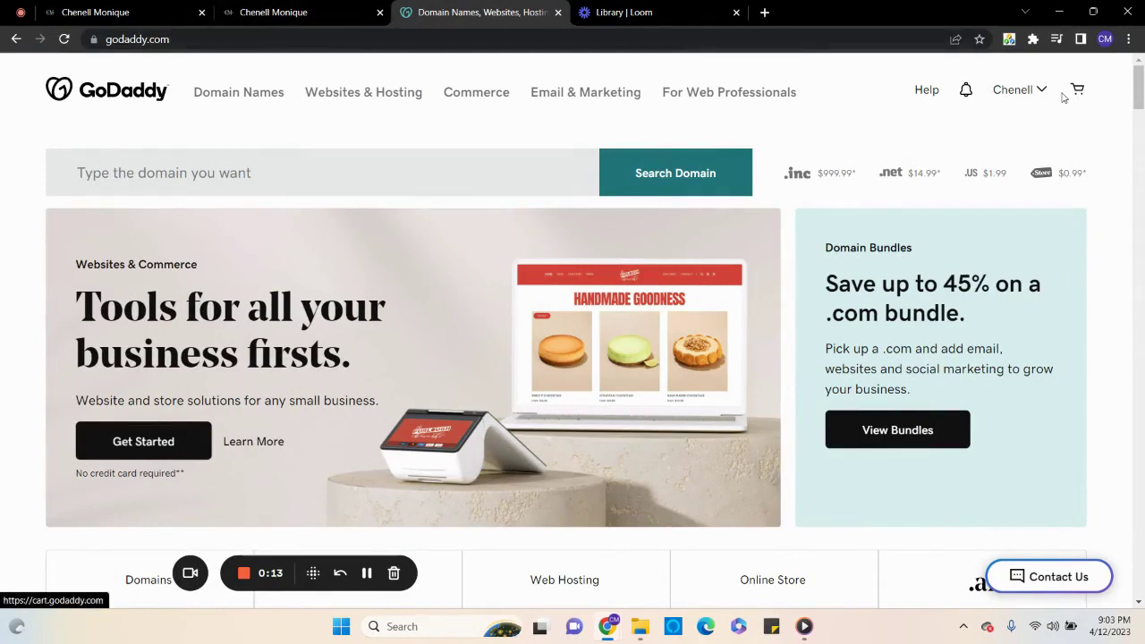
Open GoDaddy DNS management for everythingbusinezz.net from the full My Products domain list
left_click(1026, 93)
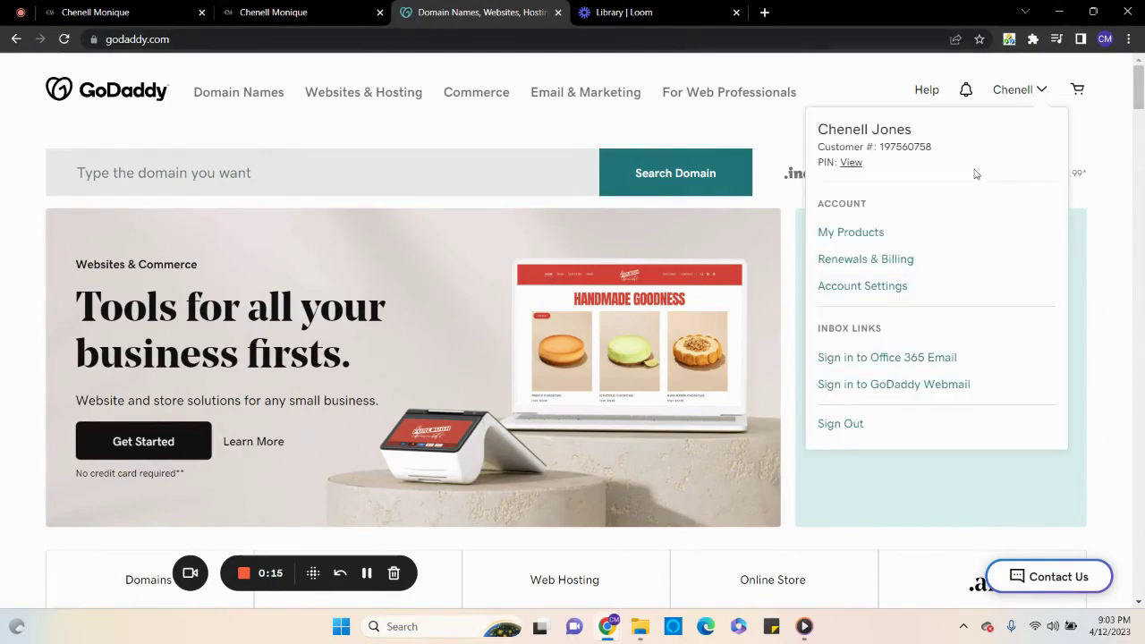
left_click(851, 232)
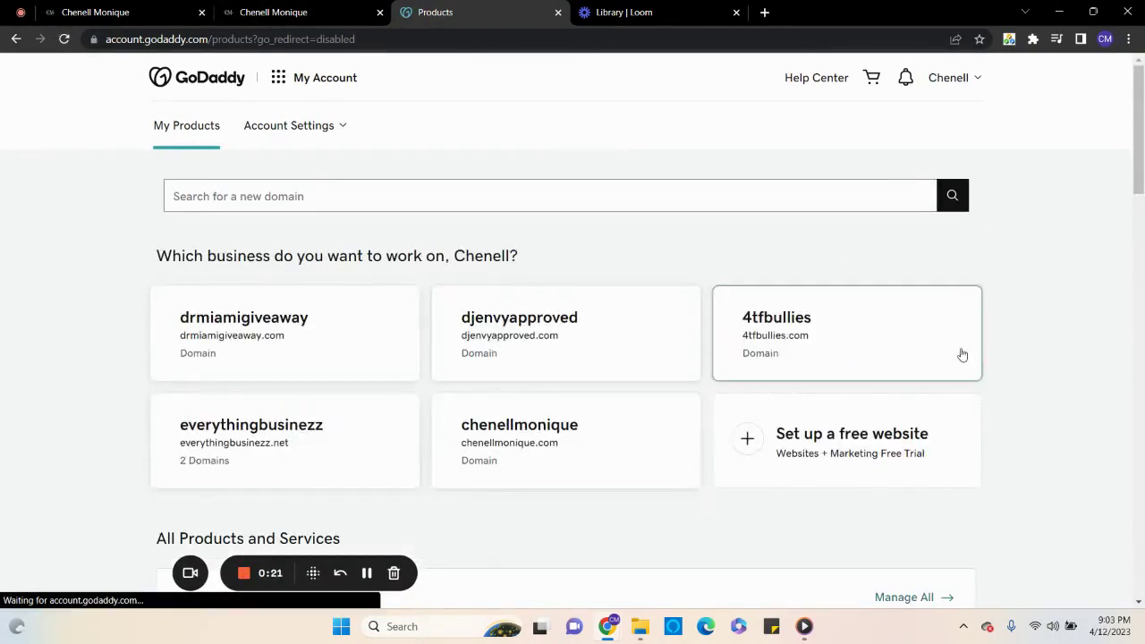
scroll(970, 295, "down", 4)
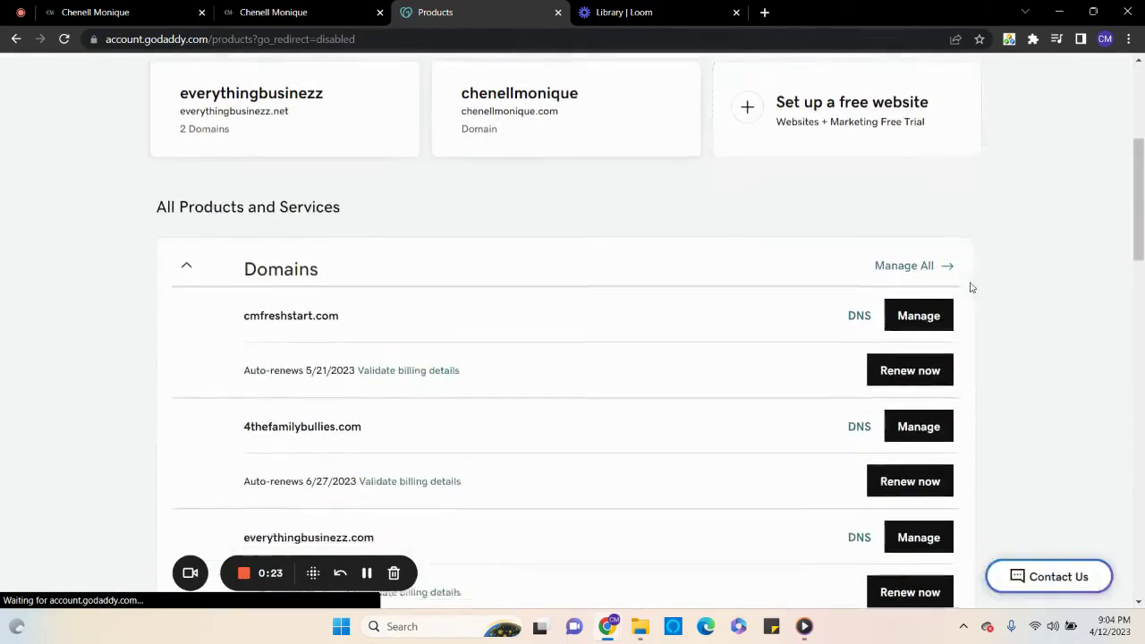
scroll(972, 287, "down", 2)
scroll(972, 287, "up", 3)
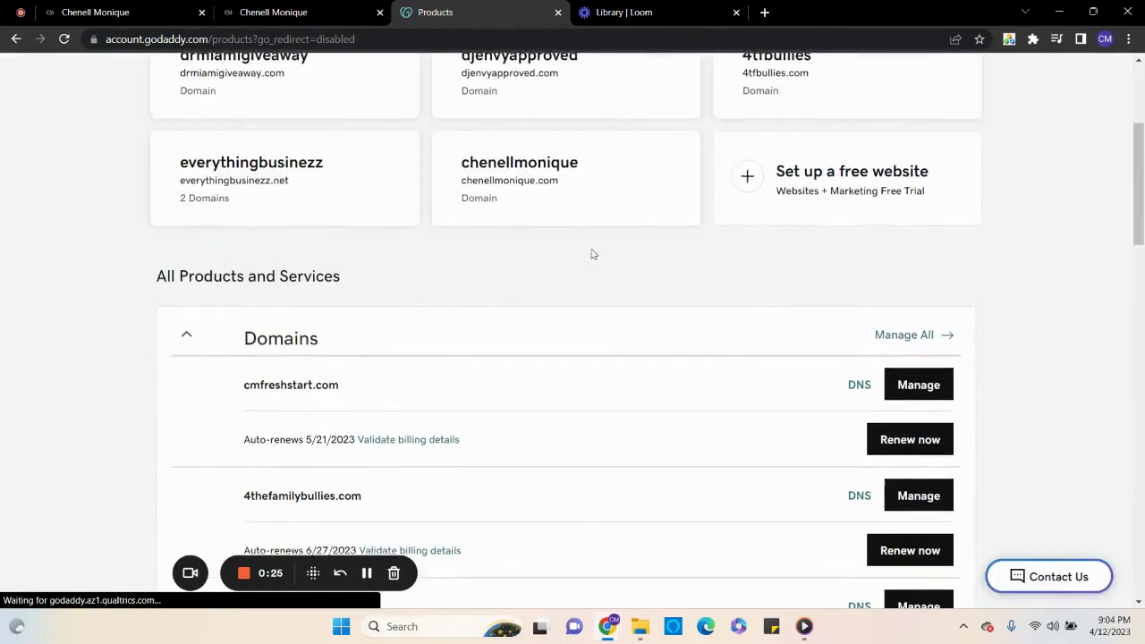
scroll(486, 384, "down", 10)
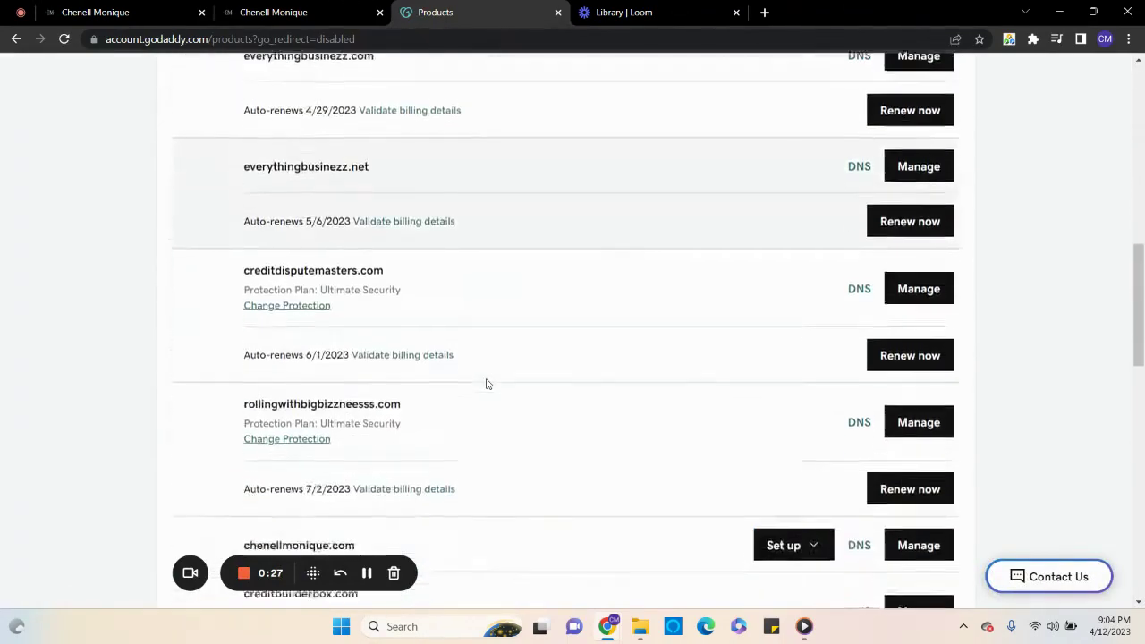
scroll(488, 384, "down", 4)
left_click(572, 403)
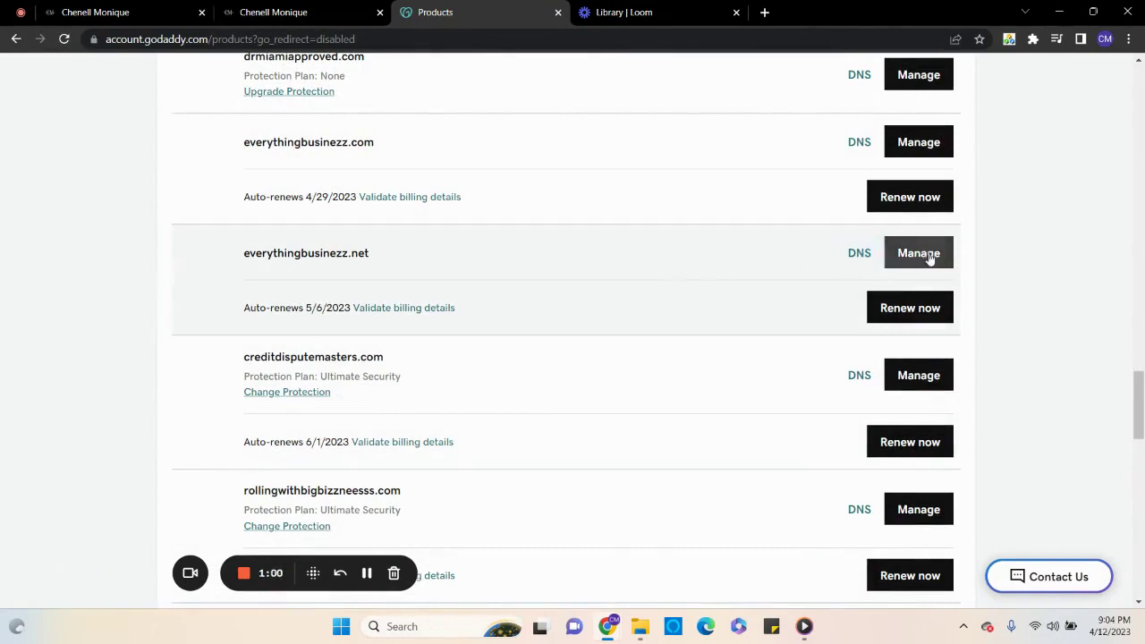
left_click(860, 255)
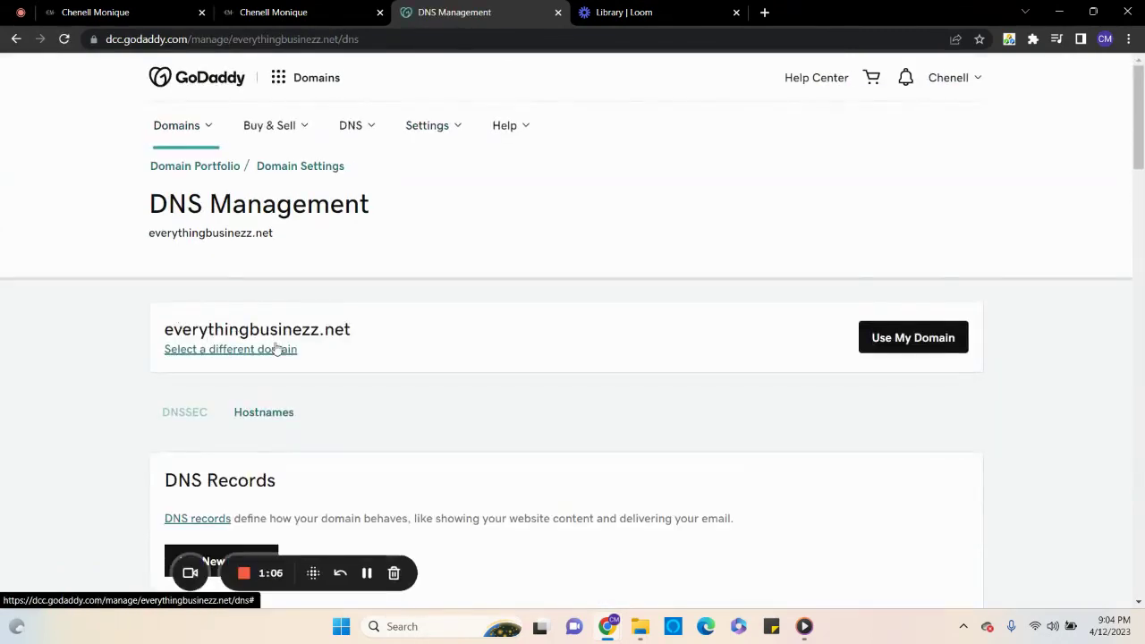
Review everythingbusinezz.net's DNS records: A record 34.68.234.4 and www CNAME to flash.funnels.msgsndr.com
scroll(308, 362, "down", 1)
scroll(313, 363, "down", 6)
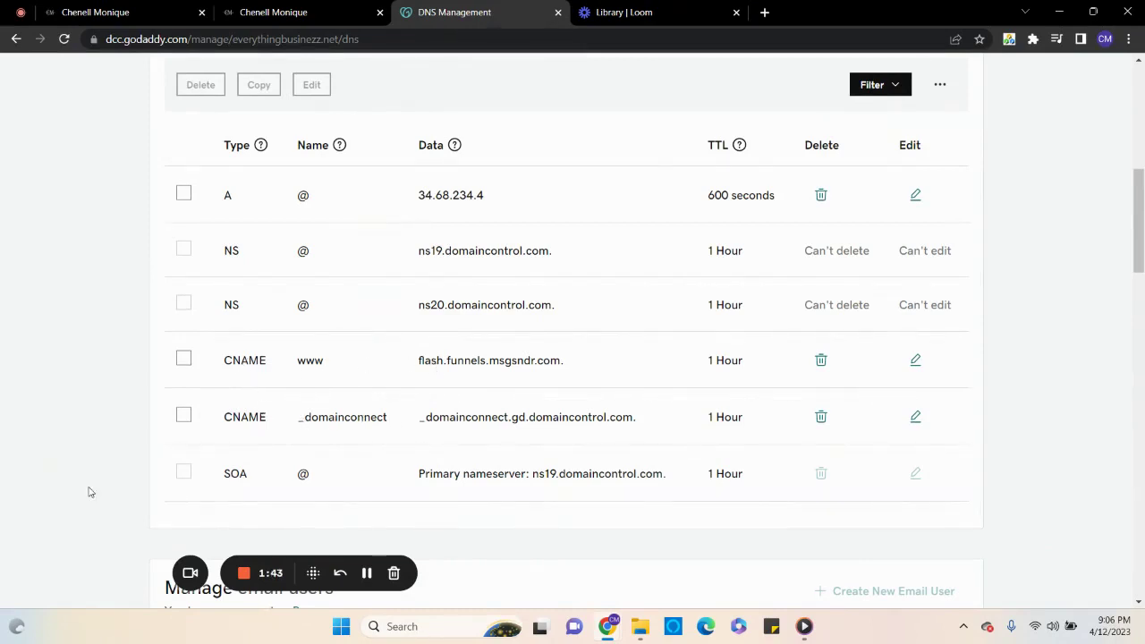
left_click(277, 15)
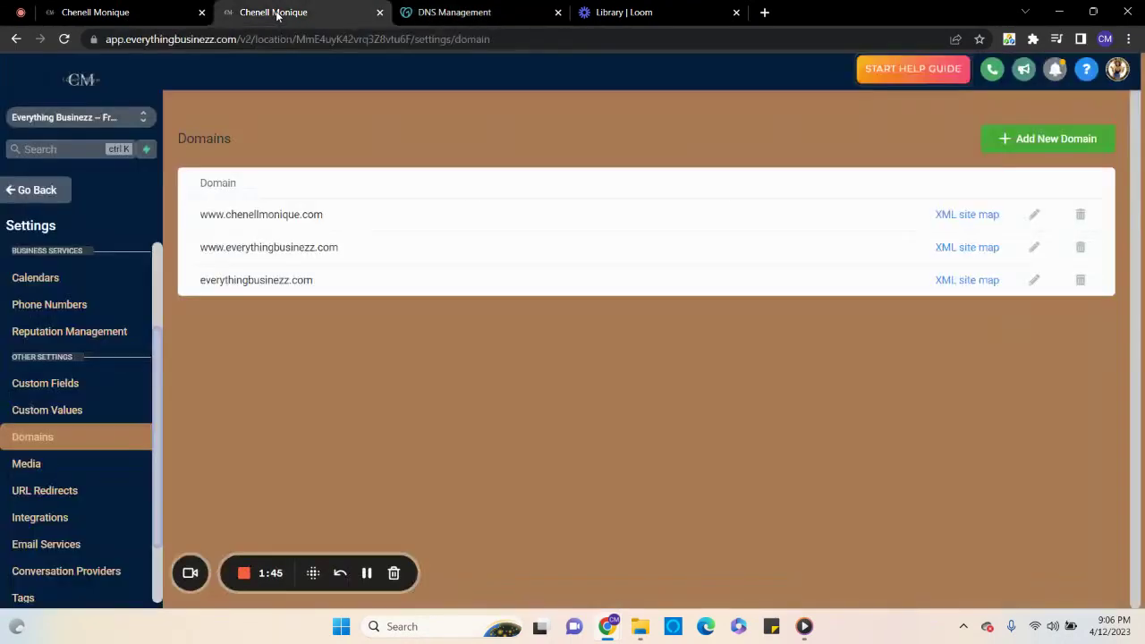
left_click(1024, 138)
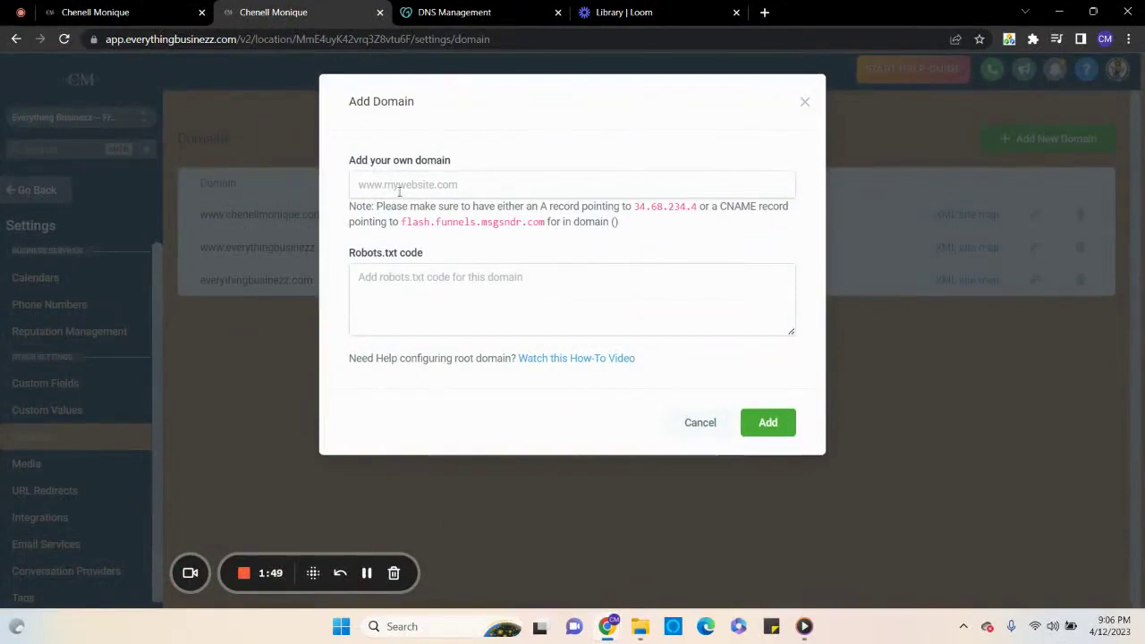
left_click(389, 184)
type("www.")
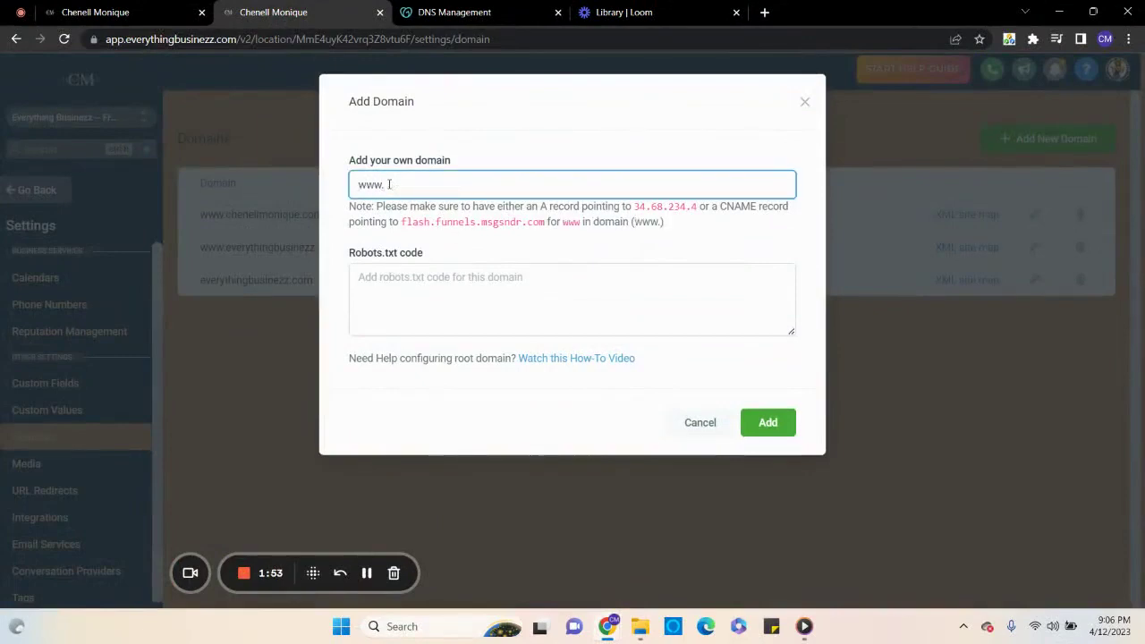
type("everythingbusinezz")
key("BackSpace")
key("BackSpace")
type("zz.net")
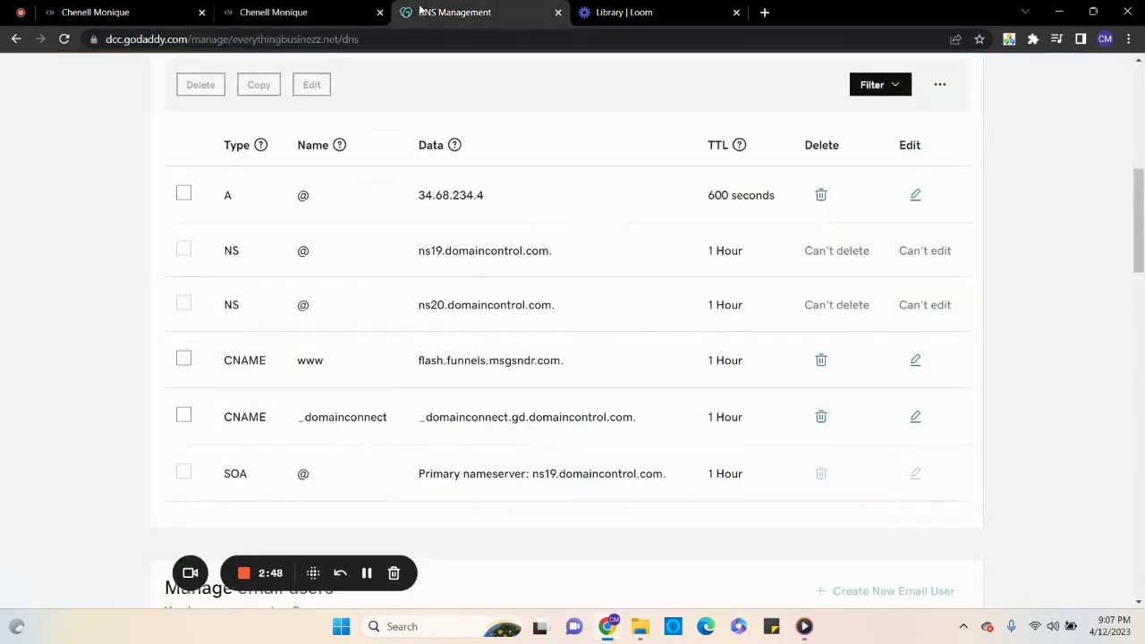
left_click(455, 12)
Copy IP 34.68.234.4 from the Add Domain note and open GoDaddy's @ A record for editing
left_click(258, 7)
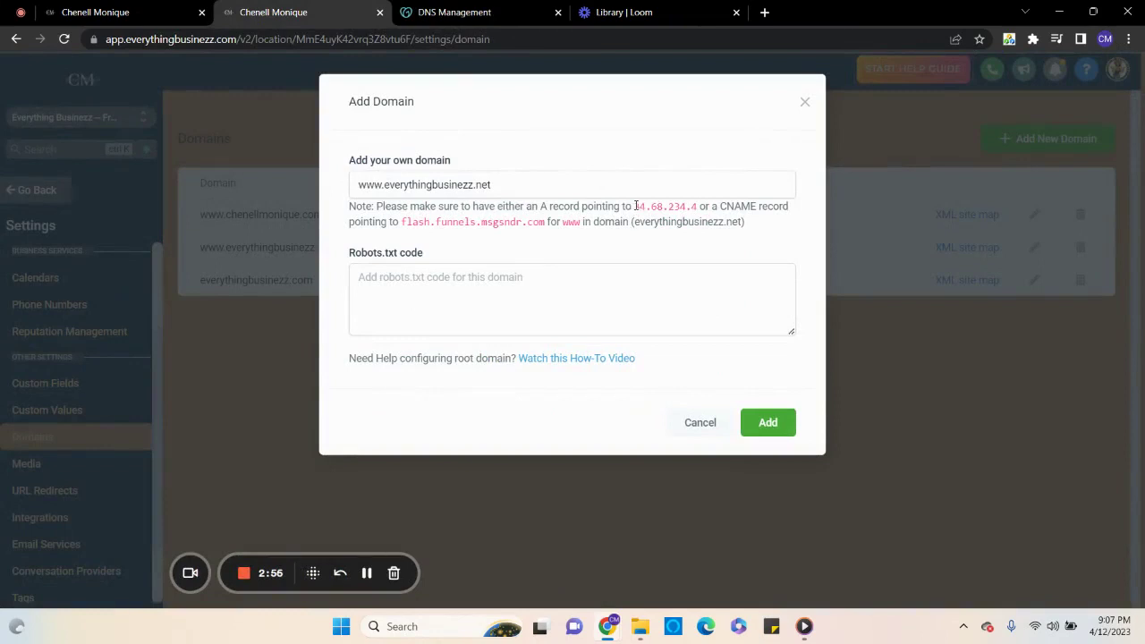
left_click_drag(635, 206, 702, 208)
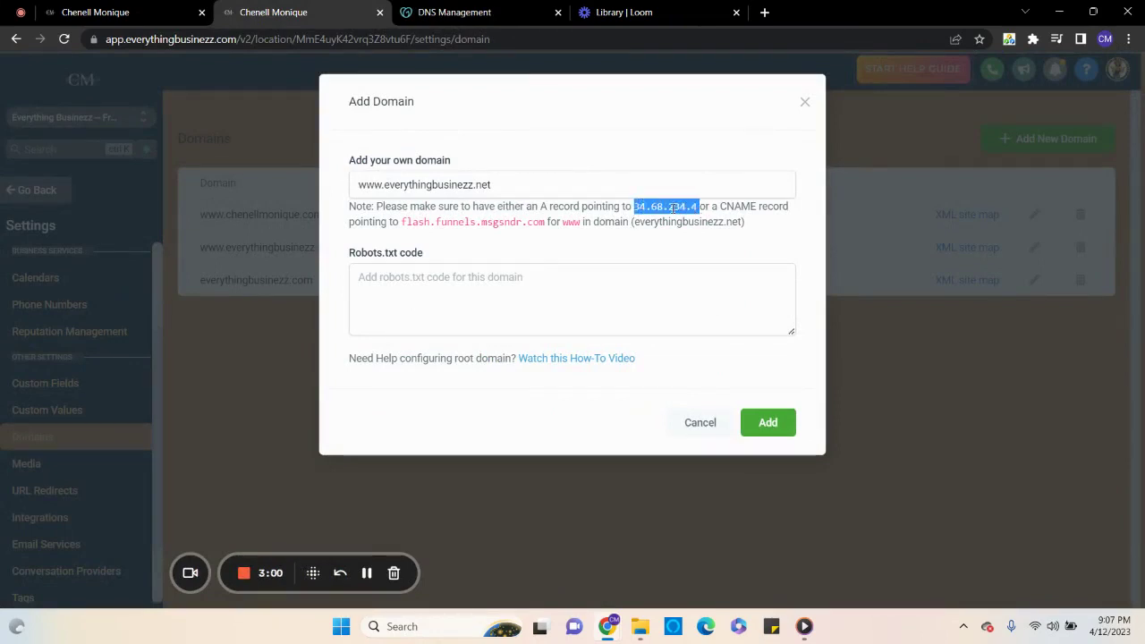
right_click(673, 208)
left_click(700, 223)
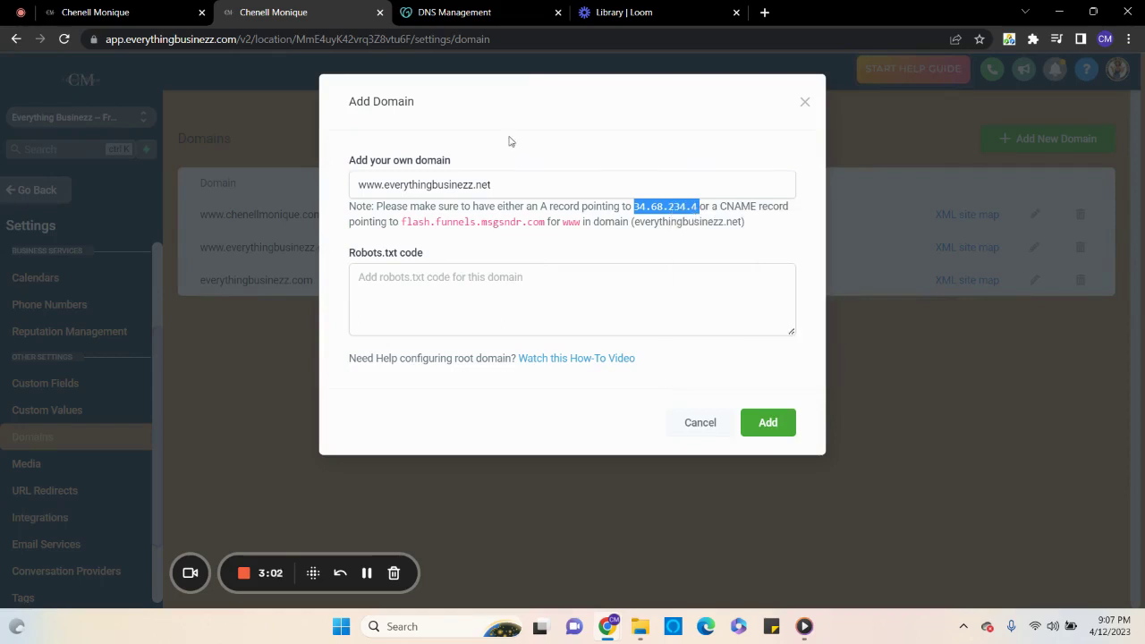
left_click(466, 10)
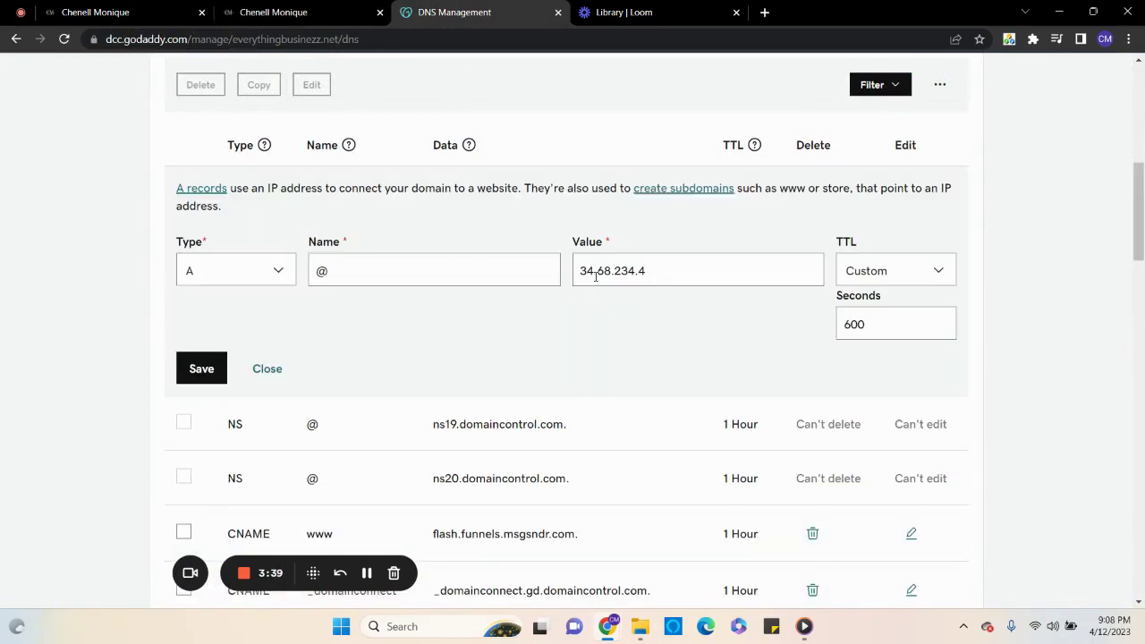
Paste 34.68.234.4 into the @ A record value and save it in GoDaddy
double_click(596, 276)
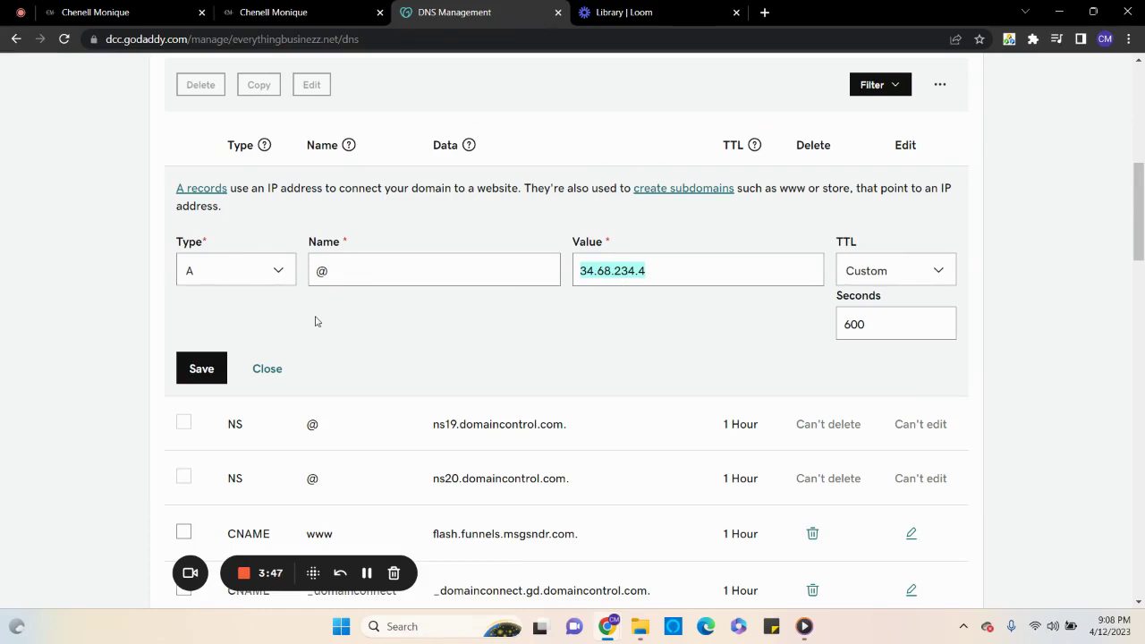
left_click(198, 366)
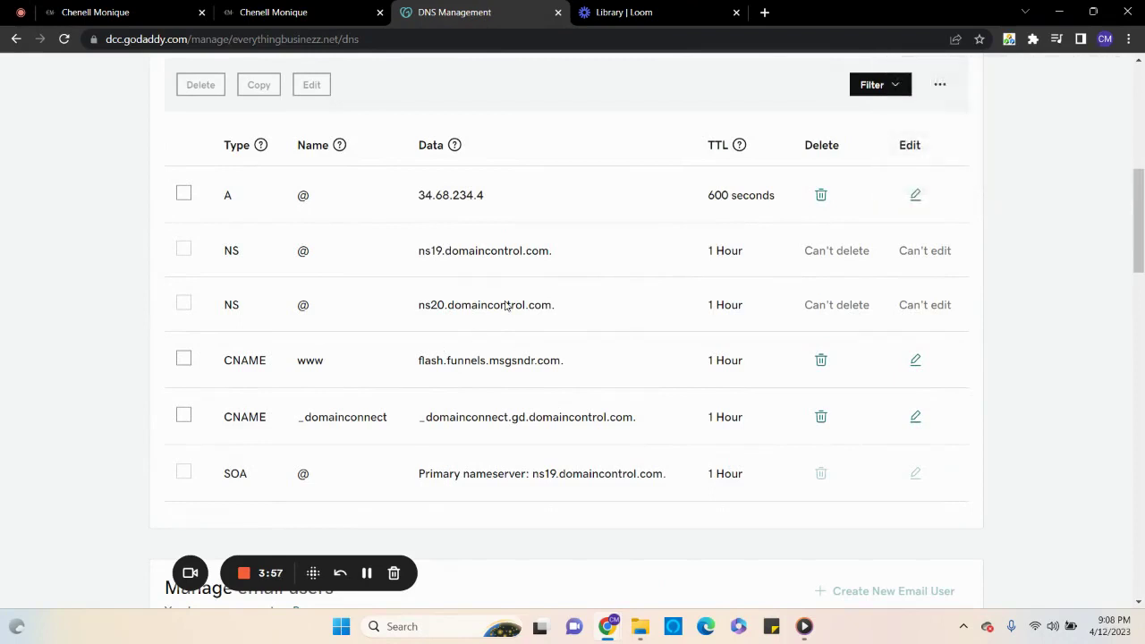
left_click(255, 10)
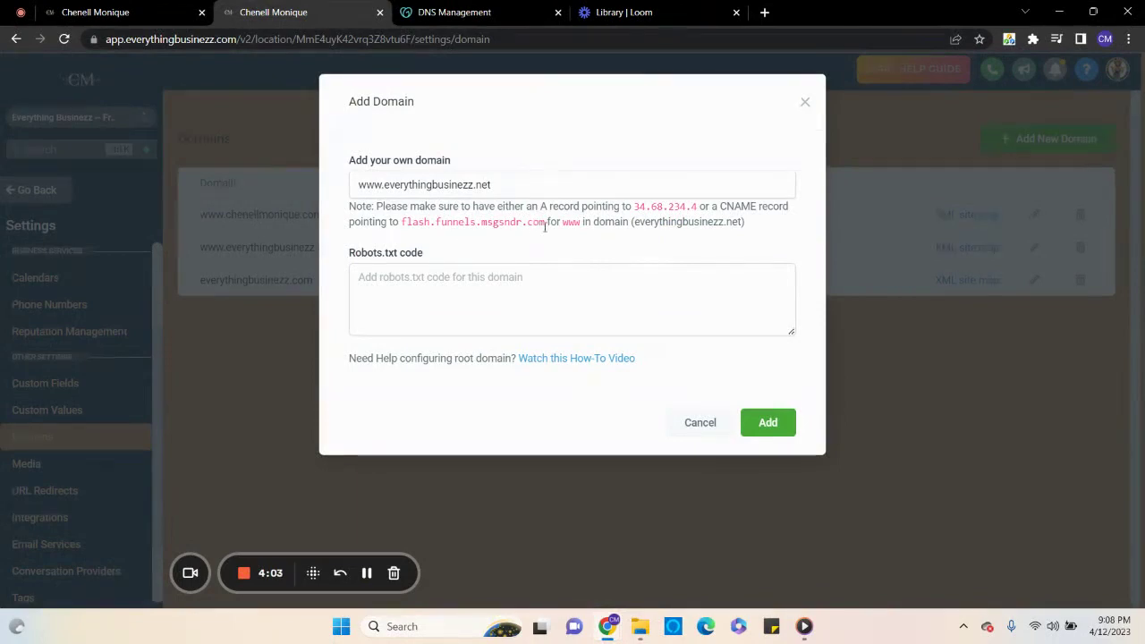
left_click(448, 12)
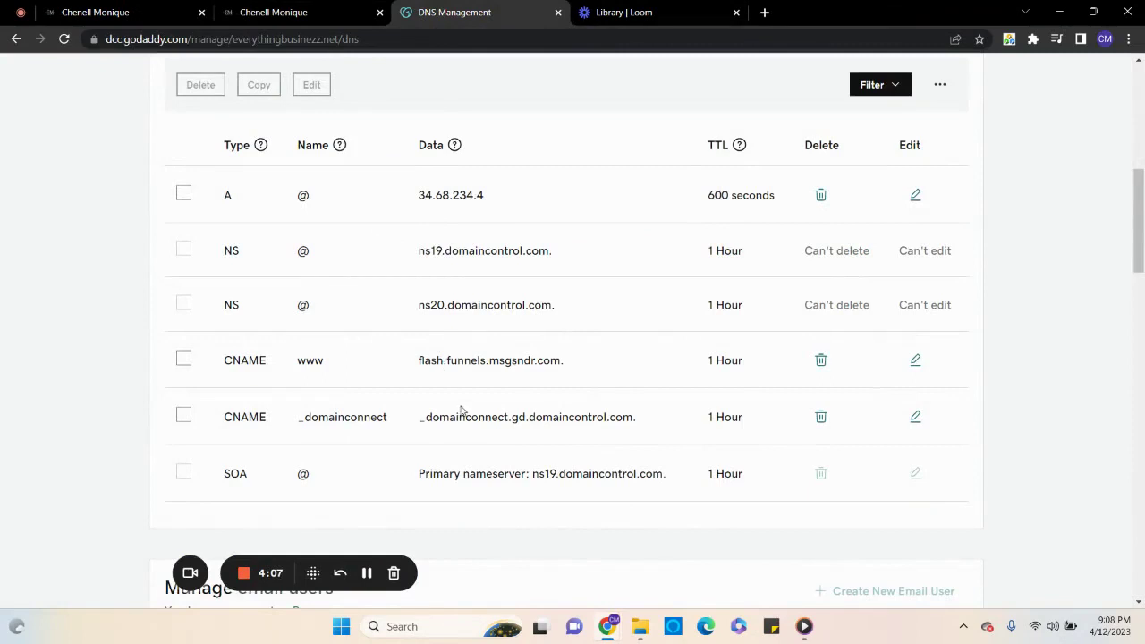
Save the www CNAME record with value flash.funnels.msgsndr.com in GoDaddy
left_click(916, 359)
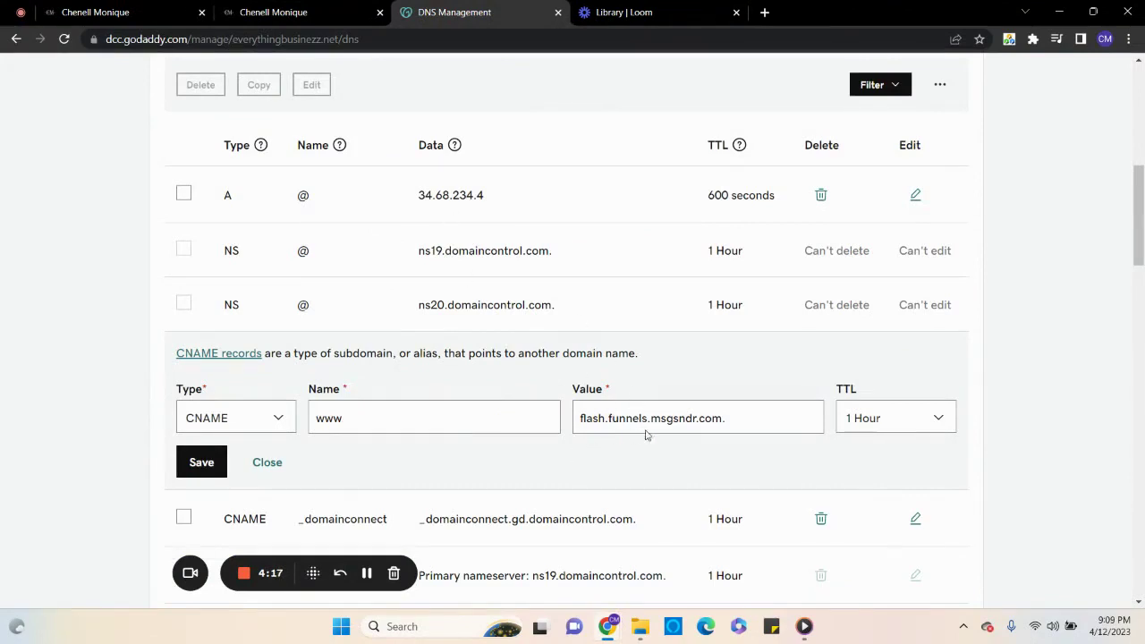
left_click(192, 465)
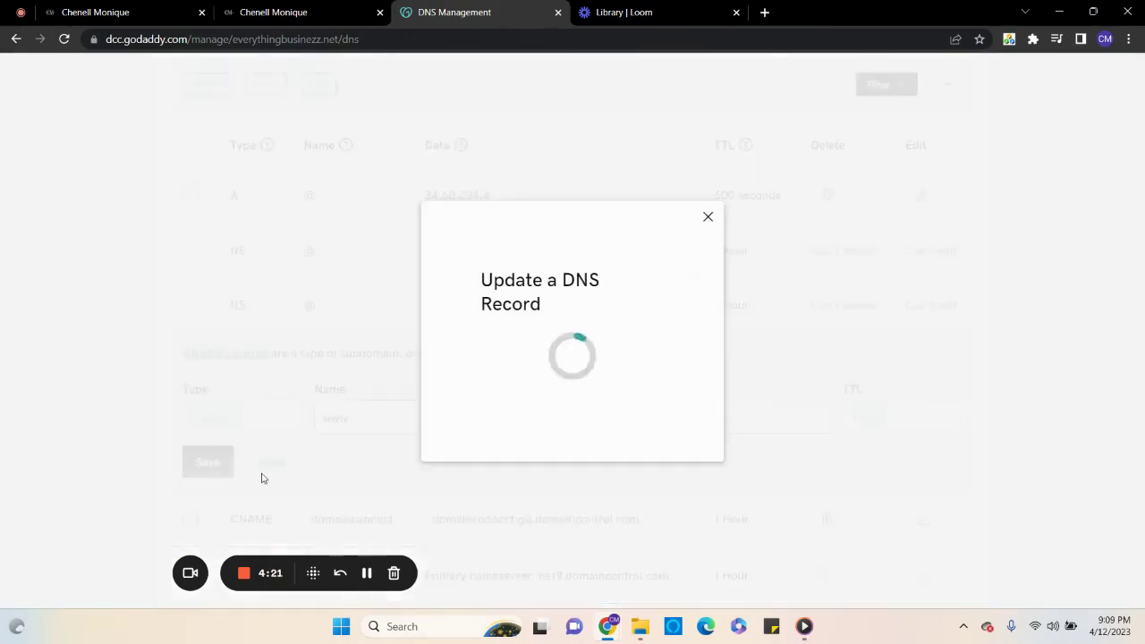
left_click(279, 10)
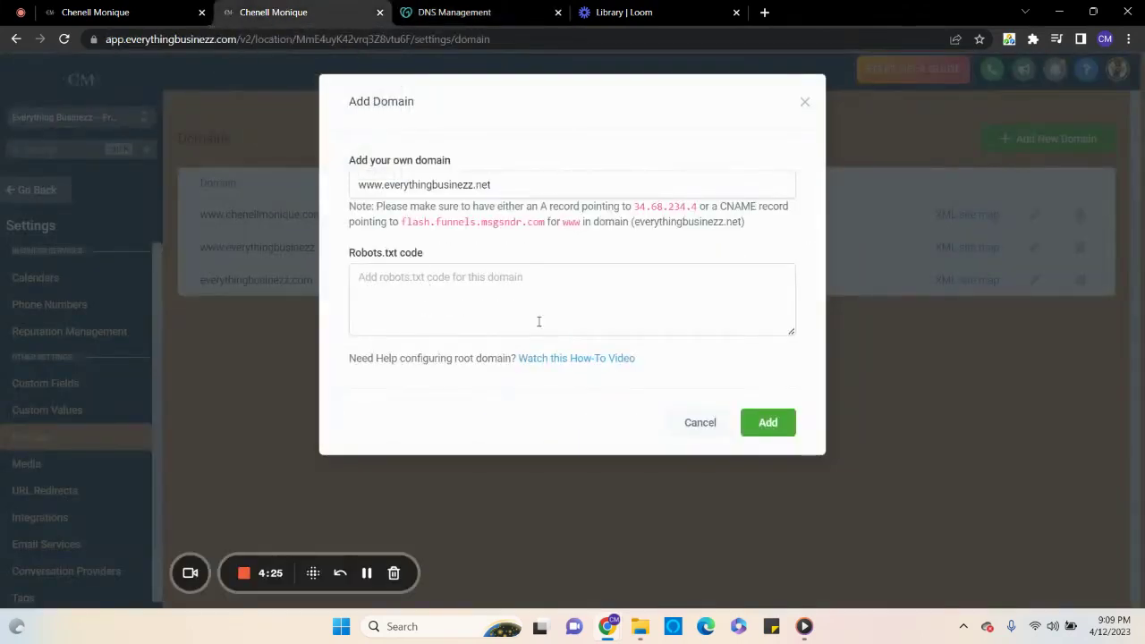
left_click(765, 425)
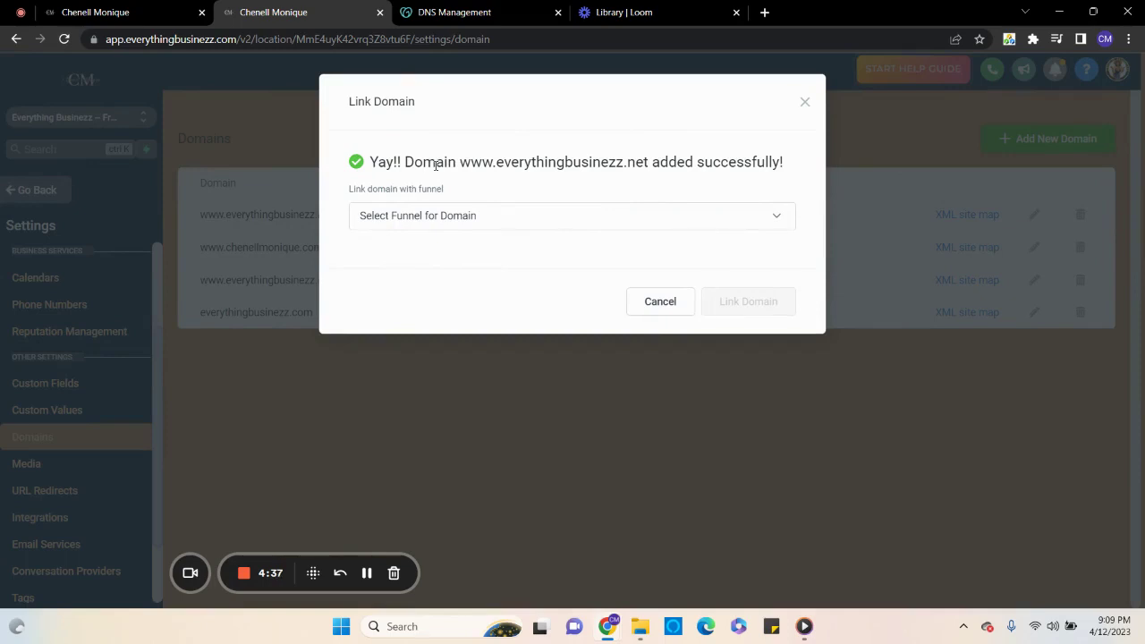
left_click(437, 218)
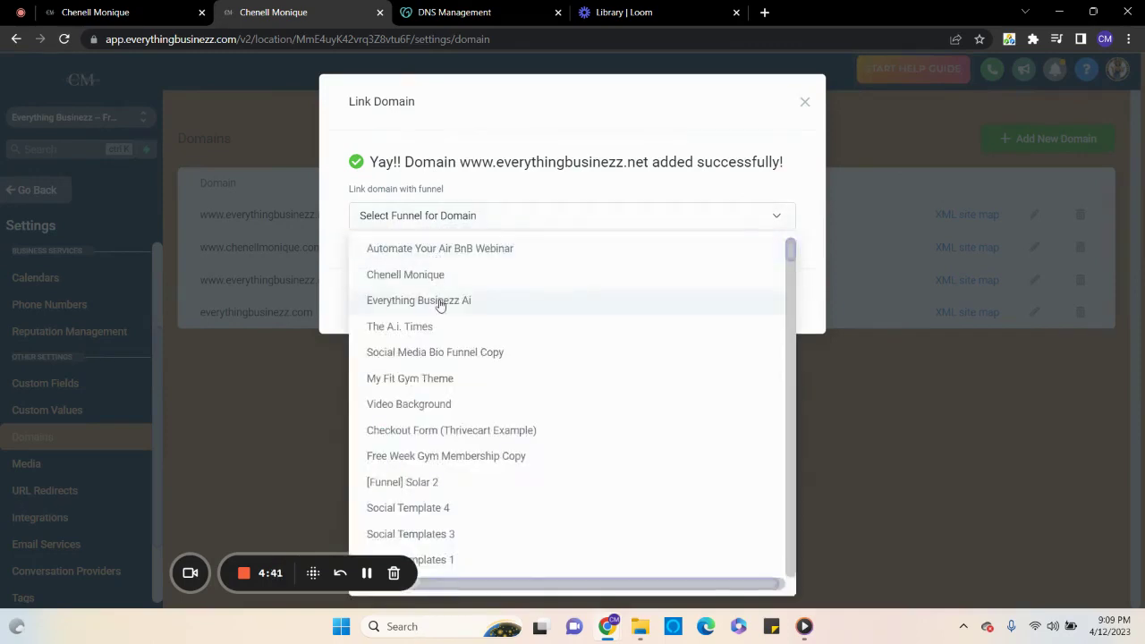
scroll(466, 452, "down", 5)
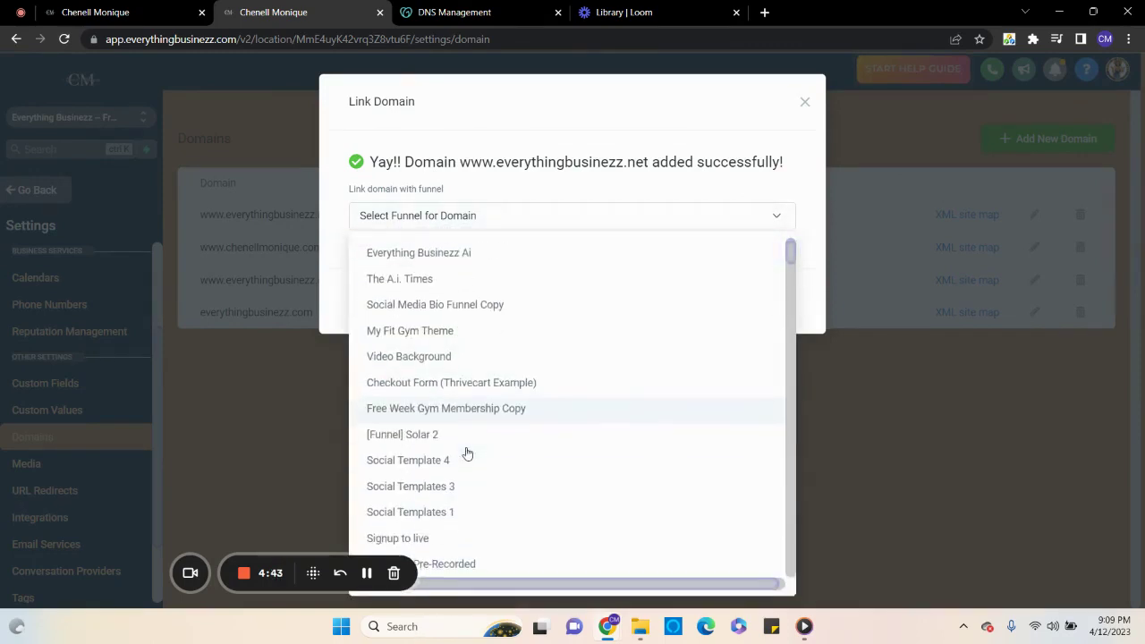
scroll(467, 454, "down", 10)
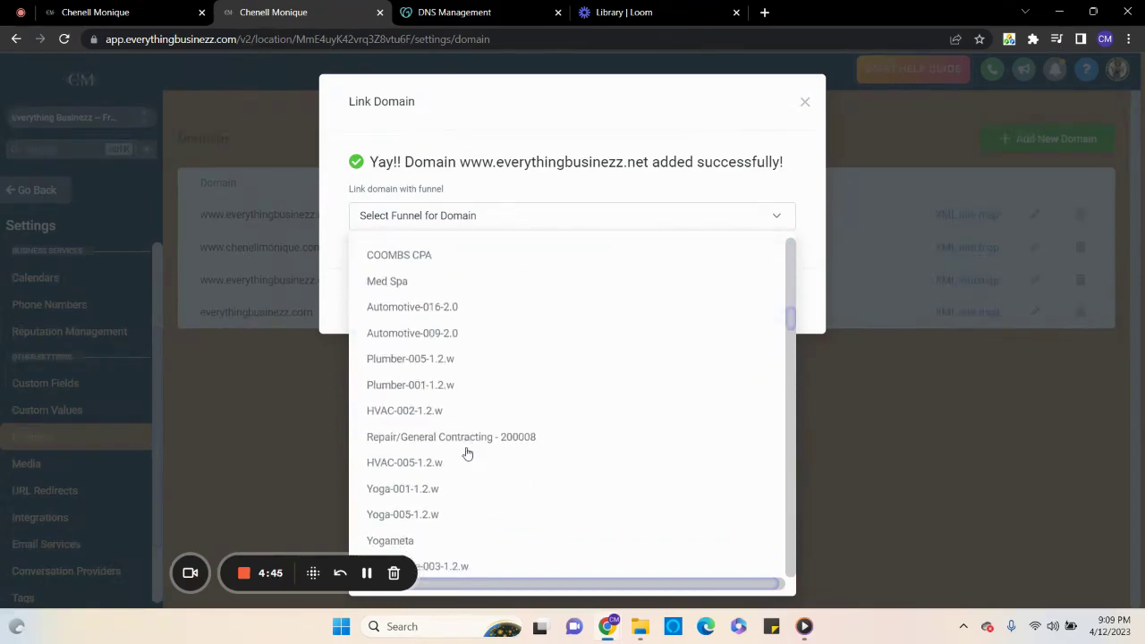
scroll(466, 452, "up", 3)
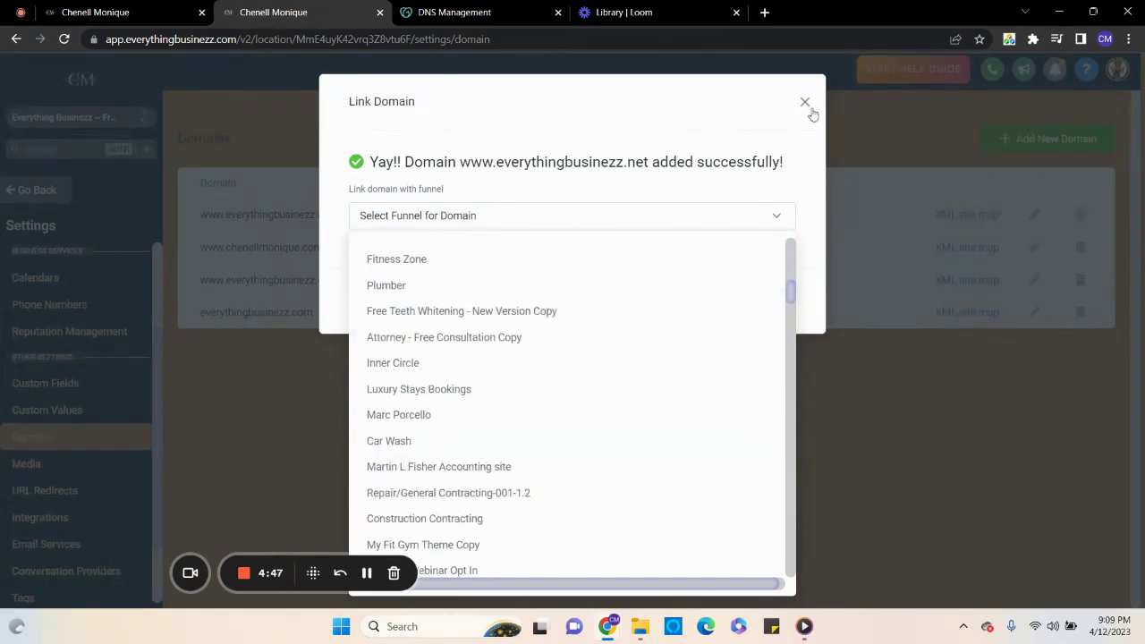
scroll(438, 311, "up", 10)
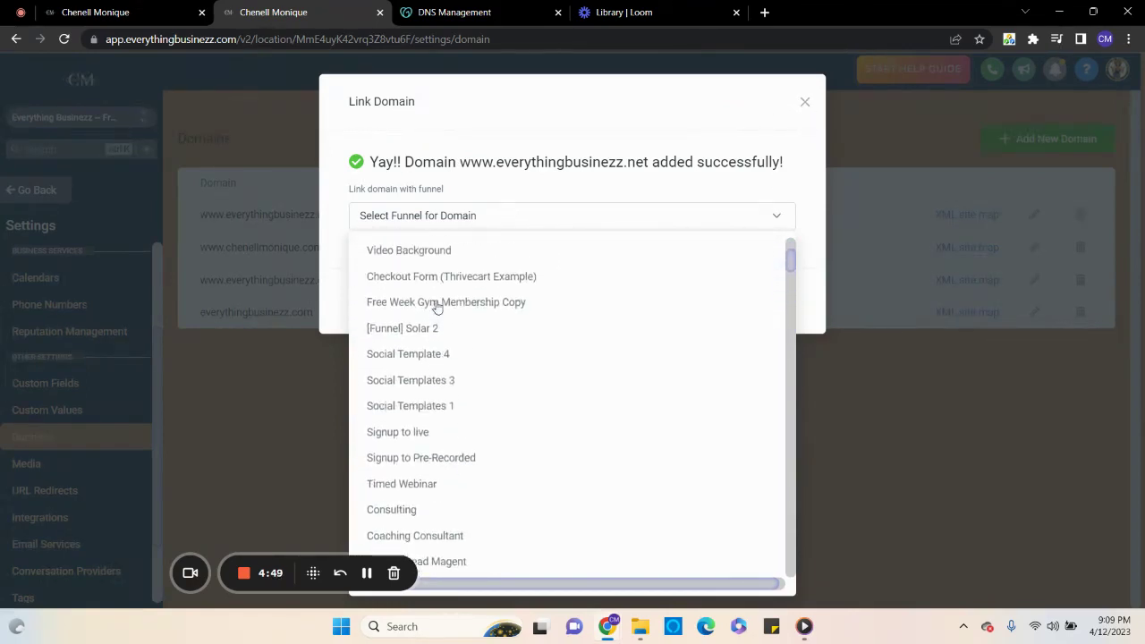
scroll(437, 306, "down", 5)
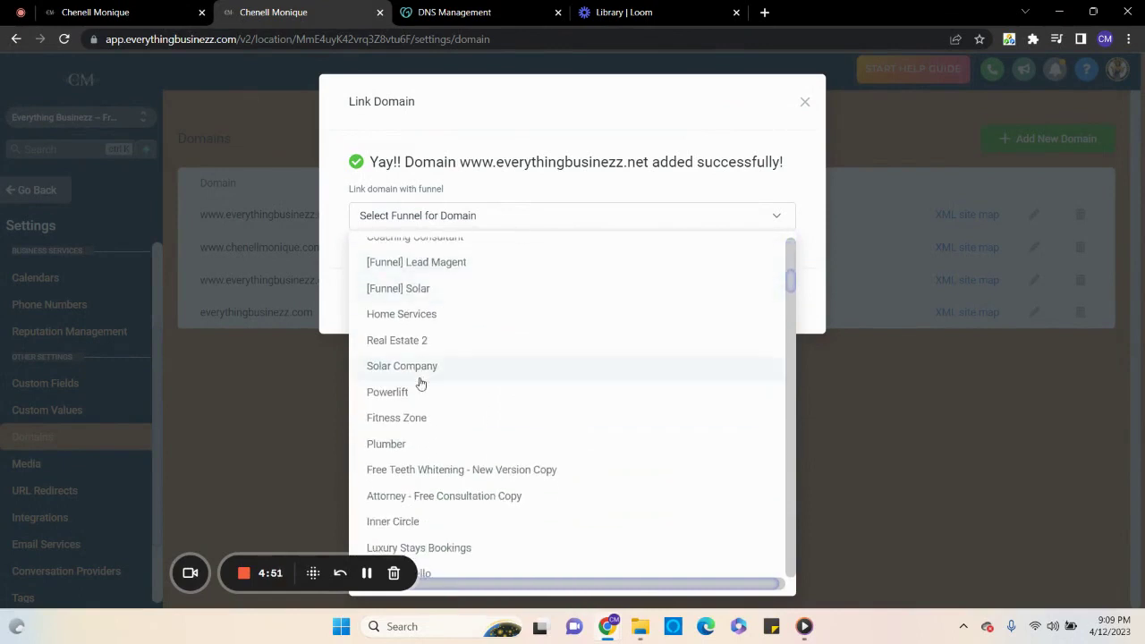
scroll(404, 350, "up", 3)
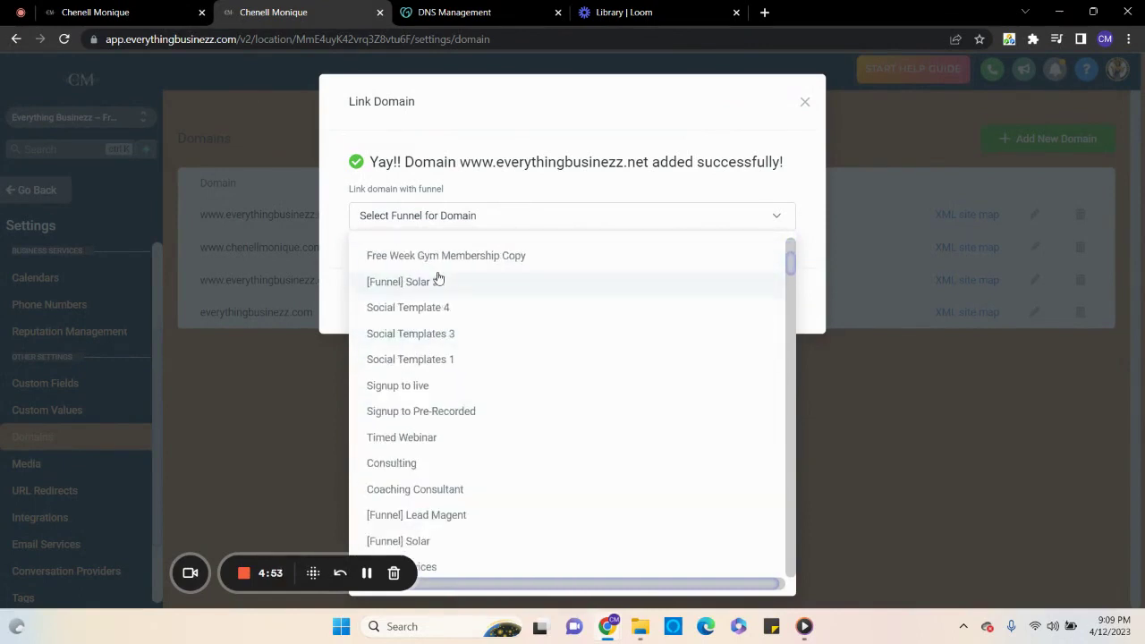
left_click(440, 256)
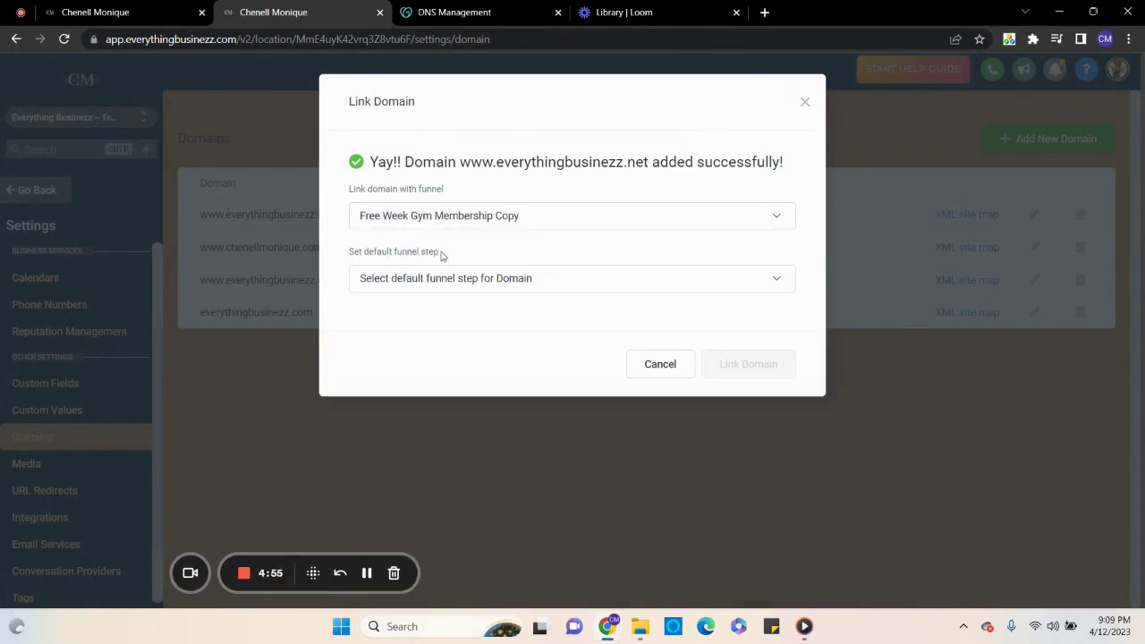
Make Offer Claim Page the default funnel step, link the domain, and return to the dashboard
left_click(583, 284)
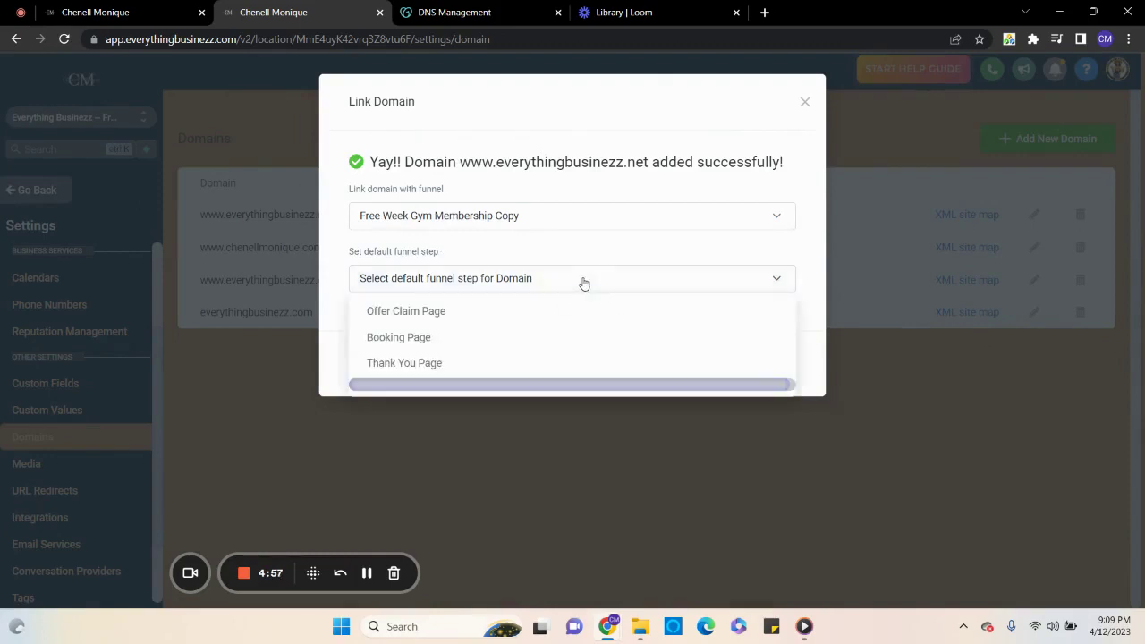
left_click(539, 320)
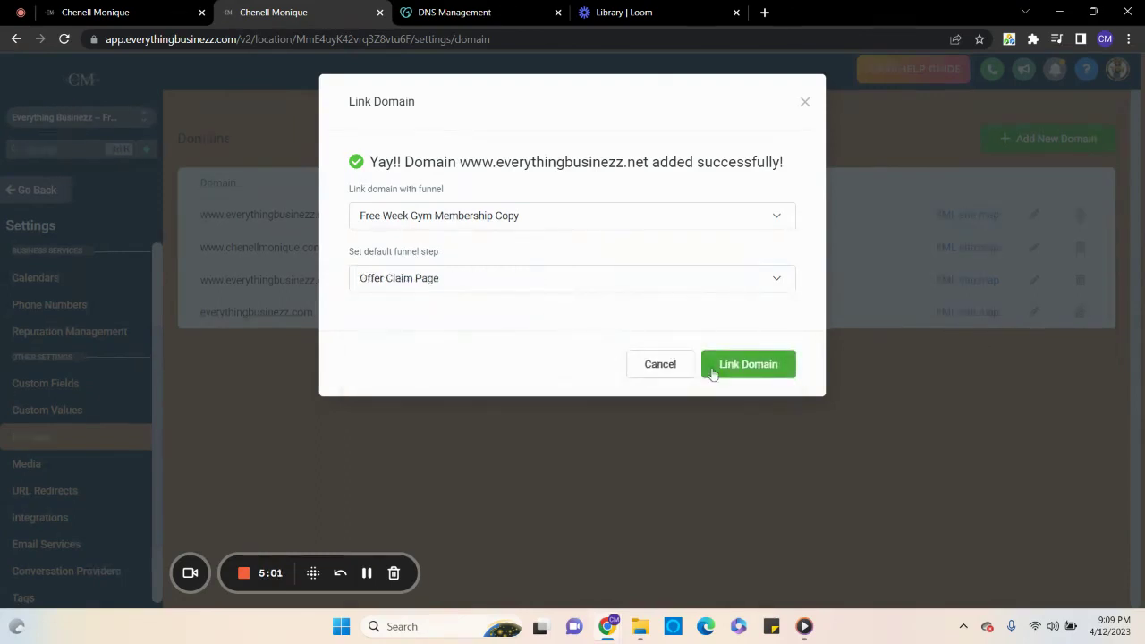
left_click(730, 365)
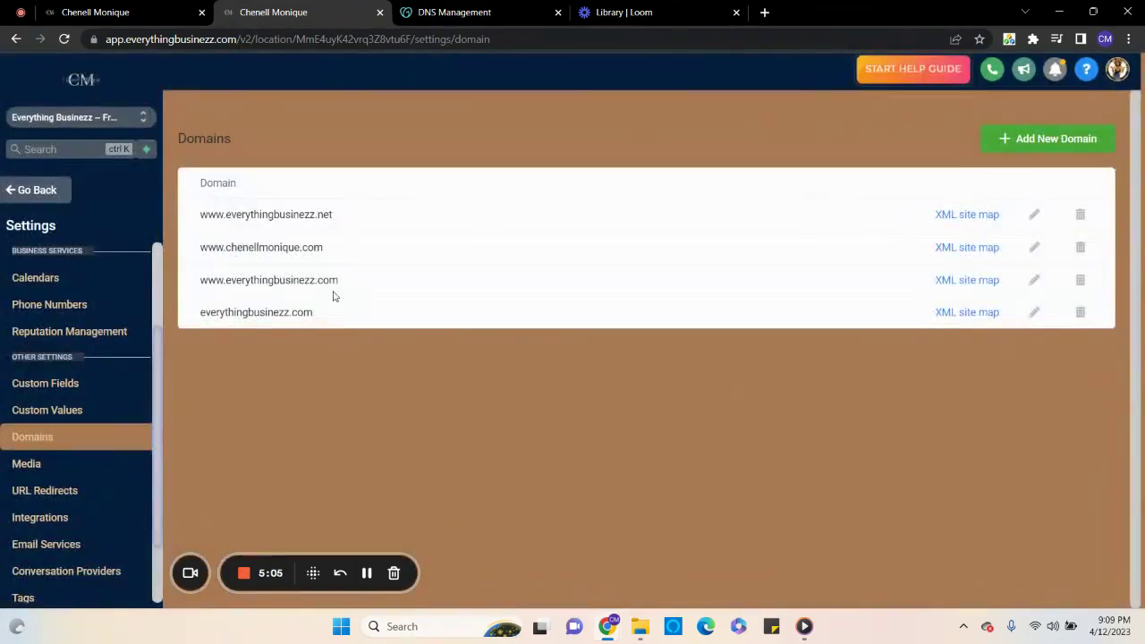
left_click(34, 190)
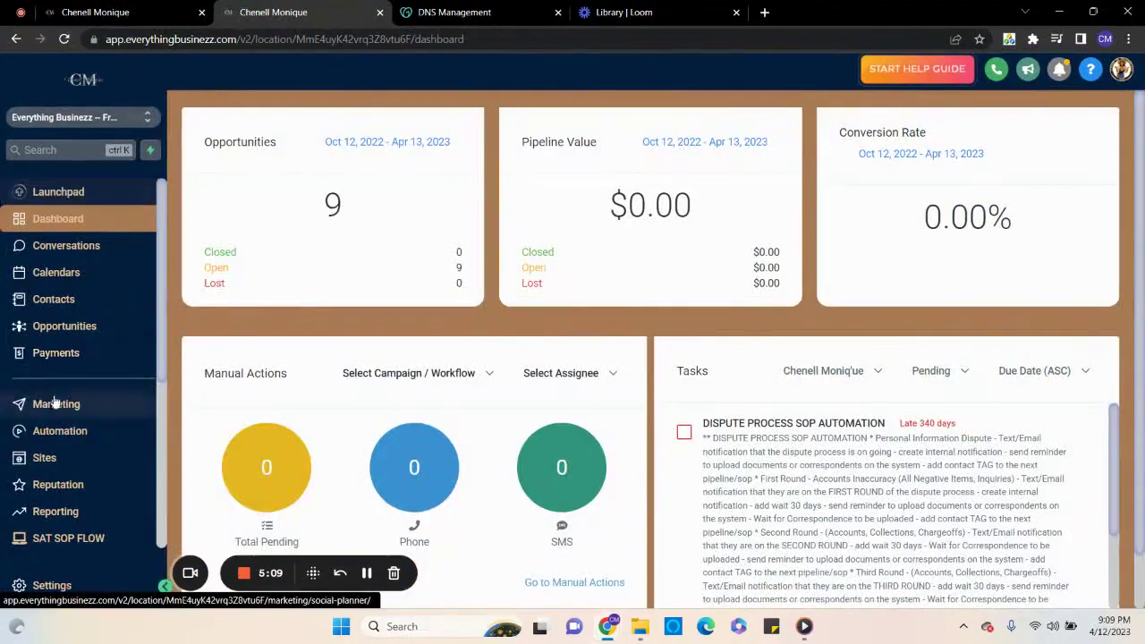
Open the Free Week Gym Membership Copy funnel's Settings and start erasing its path
left_click(45, 457)
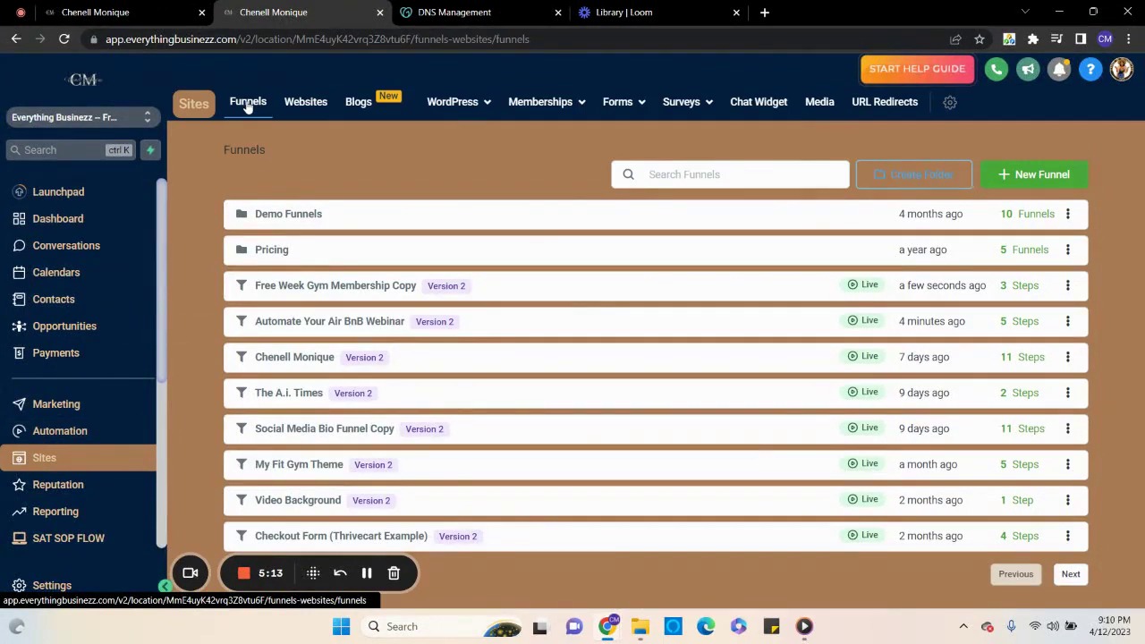
left_click(335, 284)
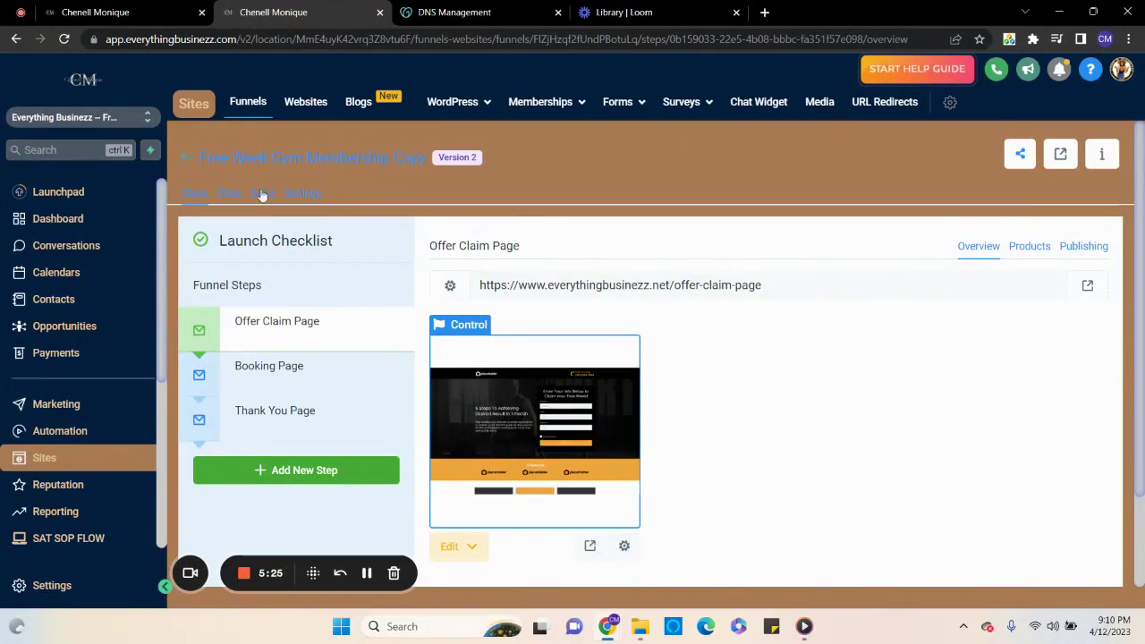
left_click(304, 197)
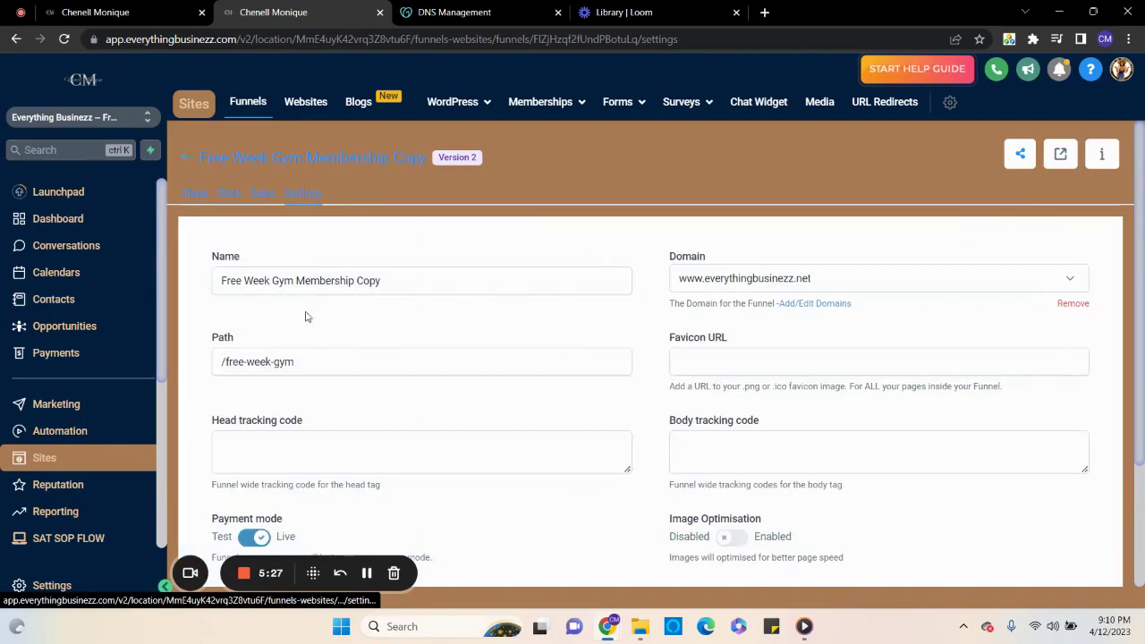
left_click(305, 368)
key("BackSpace")
key("BackSpace")
key("BackSpace")
key("BackSpace")
key("BackSpace")
key("BackSpace")
key("BackSpace")
key("BackSpace")
key("BackSpace")
key("BackSpace")
key("BackSpace")
key("BackSpace")
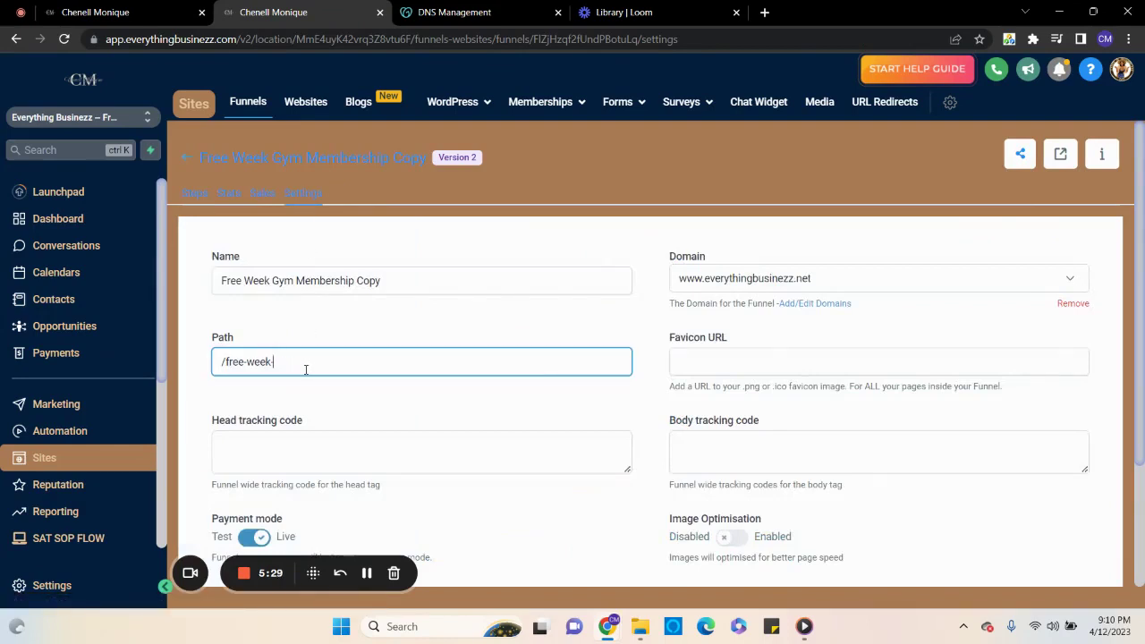